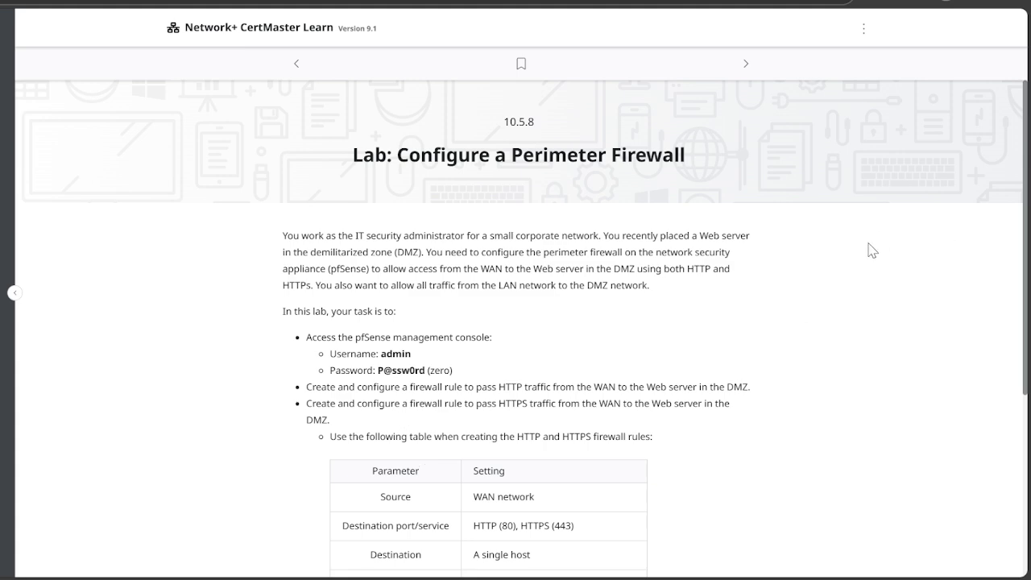
Step: Start the lab and sign in to pfSense with the administrator username and password
{"action": "scroll", "coordinate": [862, 246], "scroll_direction": "down", "scroll_amount": 3}
{"action": "left_click", "coordinate": [299, 451]}
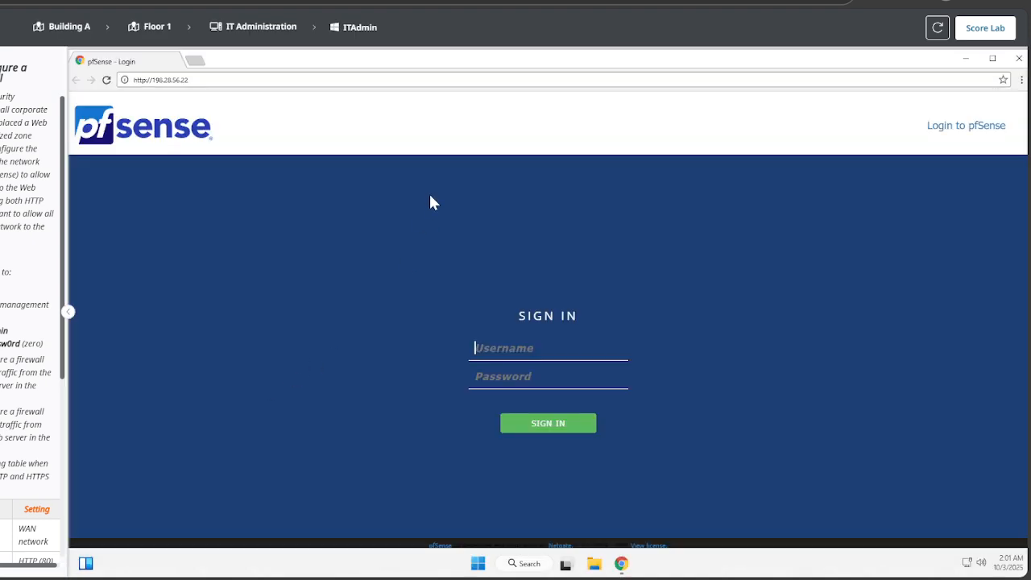
{"action": "left_click", "coordinate": [537, 345]}
{"action": "type", "text": "admin"}
{"action": "left_click", "coordinate": [543, 375]}
{"action": "type", "text": "P"}
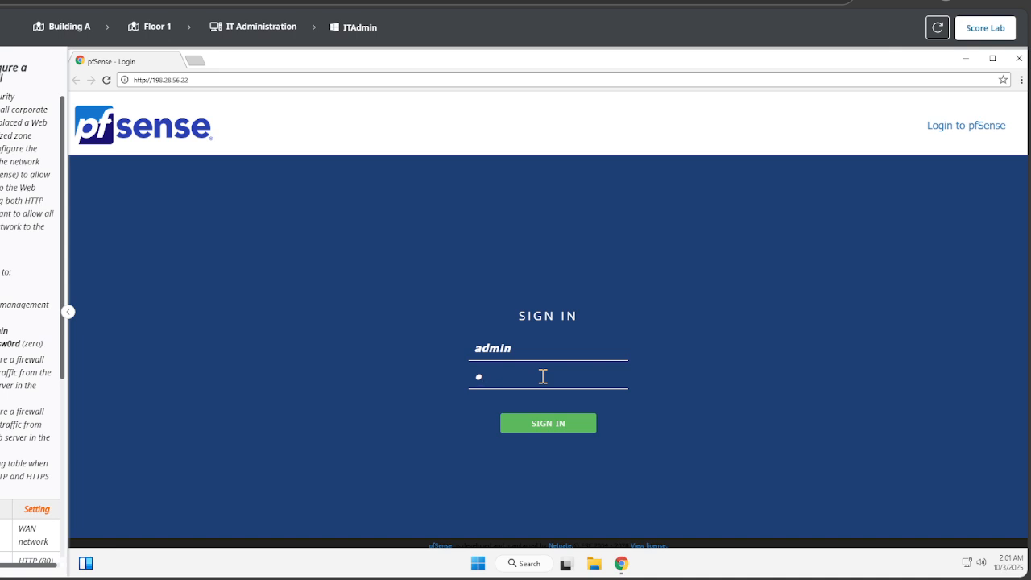
{"action": "type", "text": "a$$w0rd"}
{"action": "key", "text": "Return"}
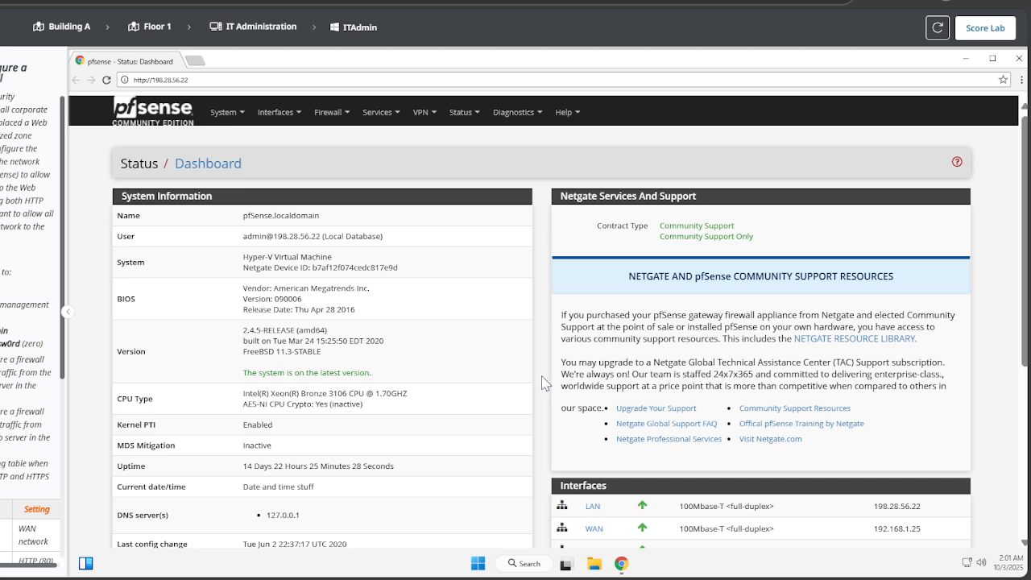
Step: Go to Firewall > Rules and select the DMZ interface
{"action": "left_click", "coordinate": [352, 118]}
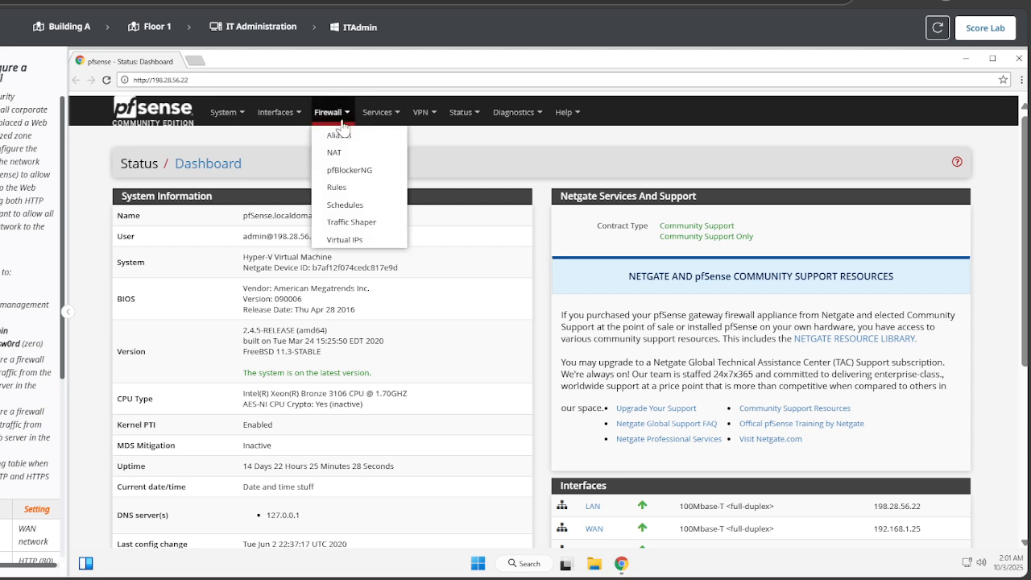
{"action": "left_click", "coordinate": [336, 187]}
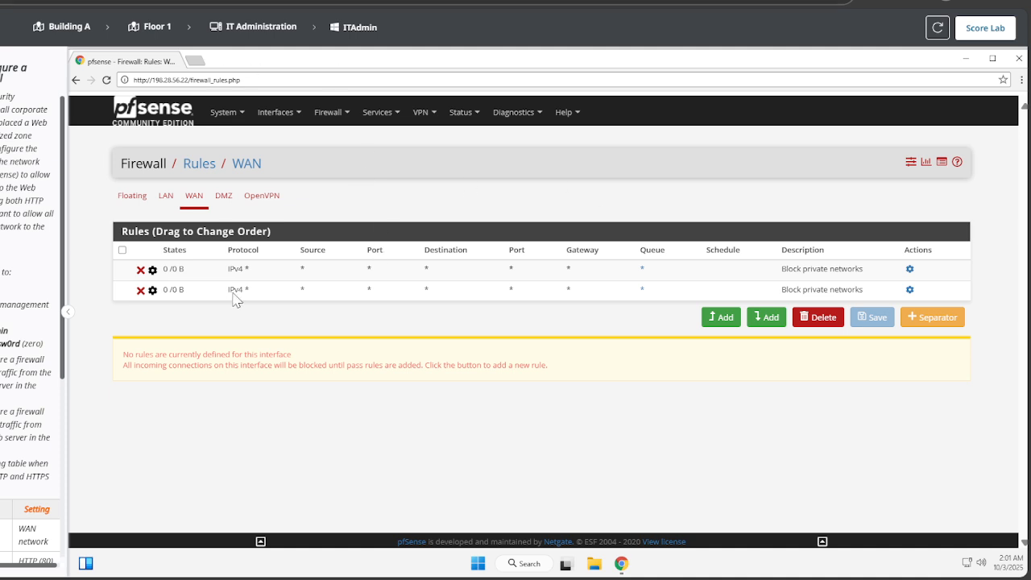
{"action": "left_click", "coordinate": [229, 200]}
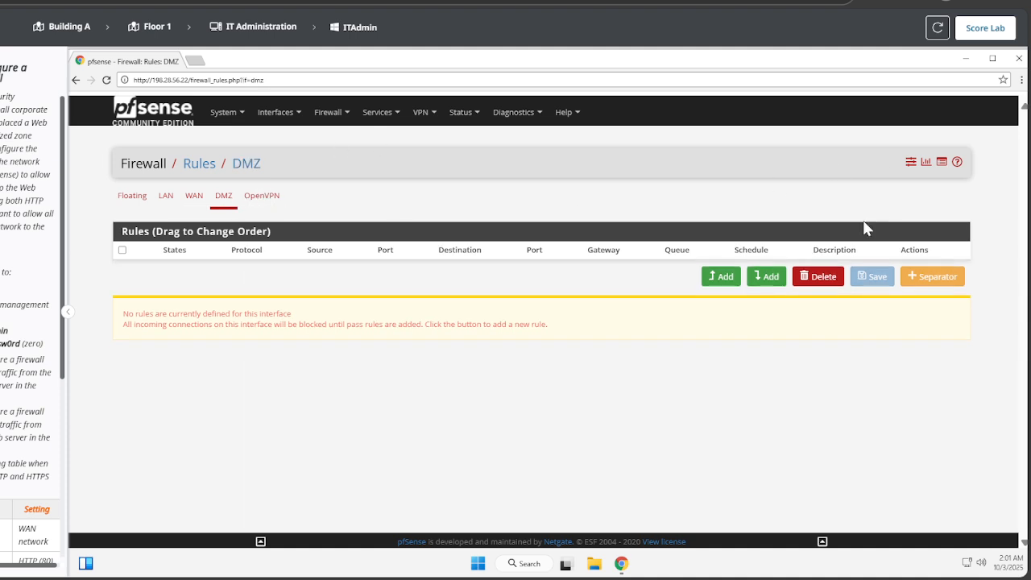
Step: Add a new DMZ rule with Source WAN net and Destination Single host or alias
{"action": "left_click", "coordinate": [713, 277]}
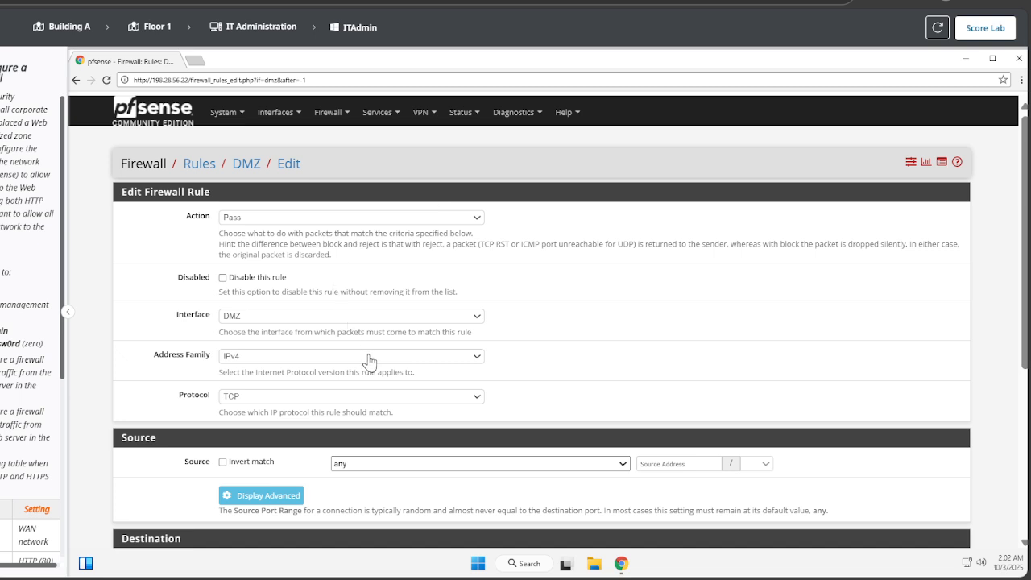
{"action": "scroll", "coordinate": [371, 345], "scroll_direction": "down", "scroll_amount": 3}
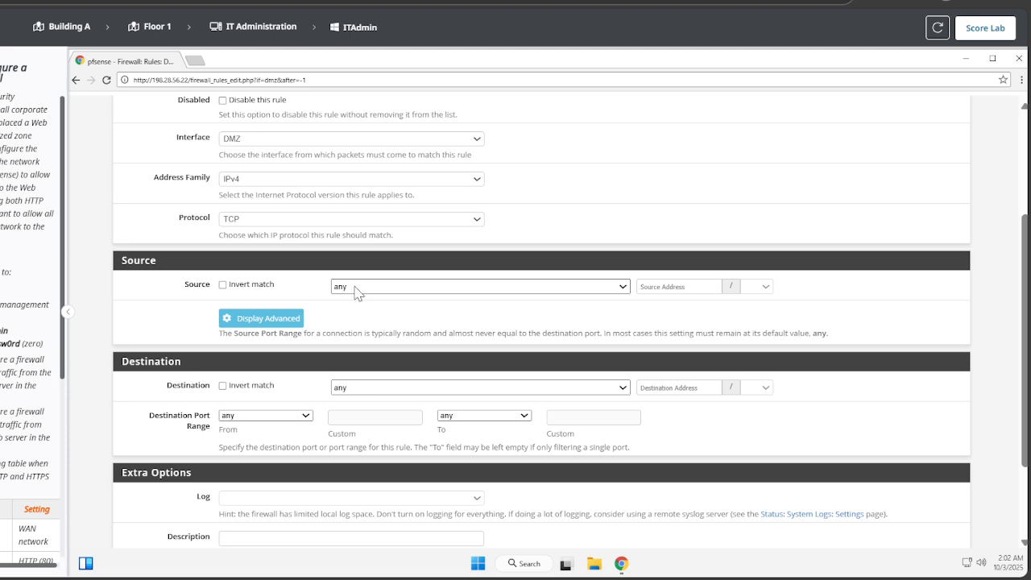
{"action": "left_click", "coordinate": [365, 473]}
{"action": "left_click", "coordinate": [392, 387]}
{"action": "left_click", "coordinate": [364, 158]}
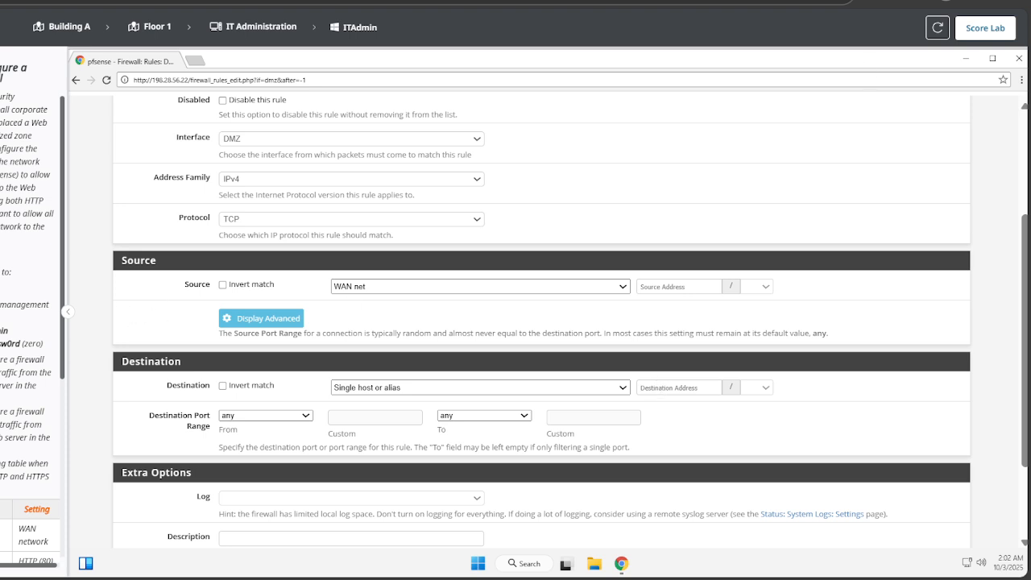
Step: Set the destination address to 172.16.1.5 and the port range to HTTP (80)
{"action": "scroll", "coordinate": [45, 524], "scroll_direction": "down", "scroll_amount": 3}
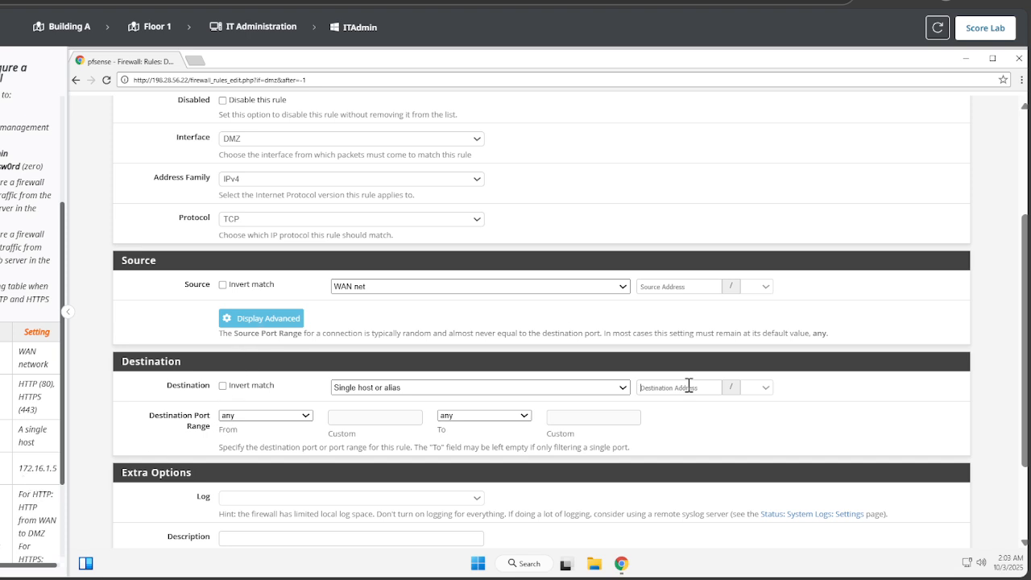
{"action": "type", "text": "172.16.1."}
{"action": "type", "text": "5"}
{"action": "scroll", "coordinate": [30, 323], "scroll_direction": "right", "scroll_amount": 1}
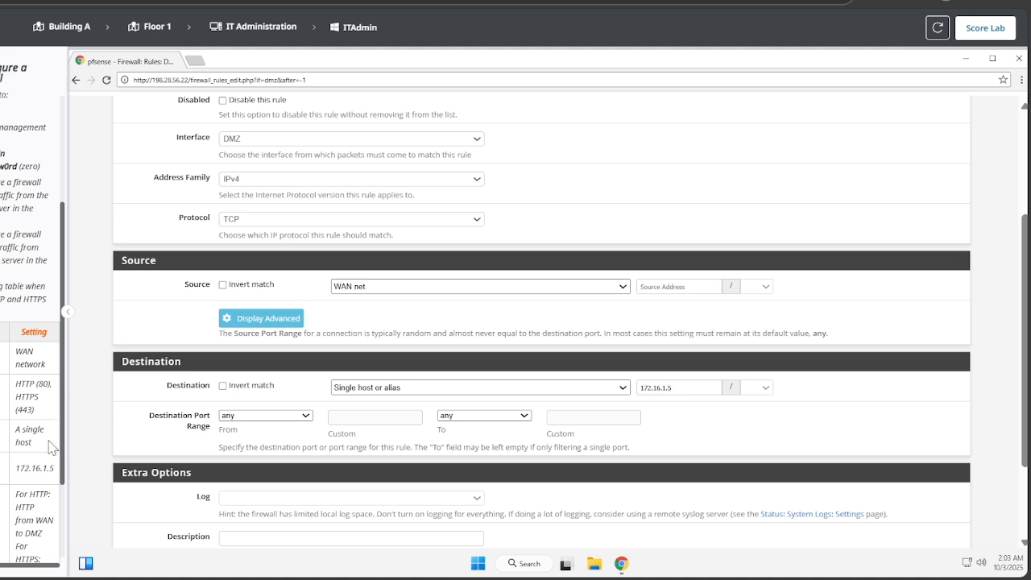
{"action": "left_click", "coordinate": [244, 415]}
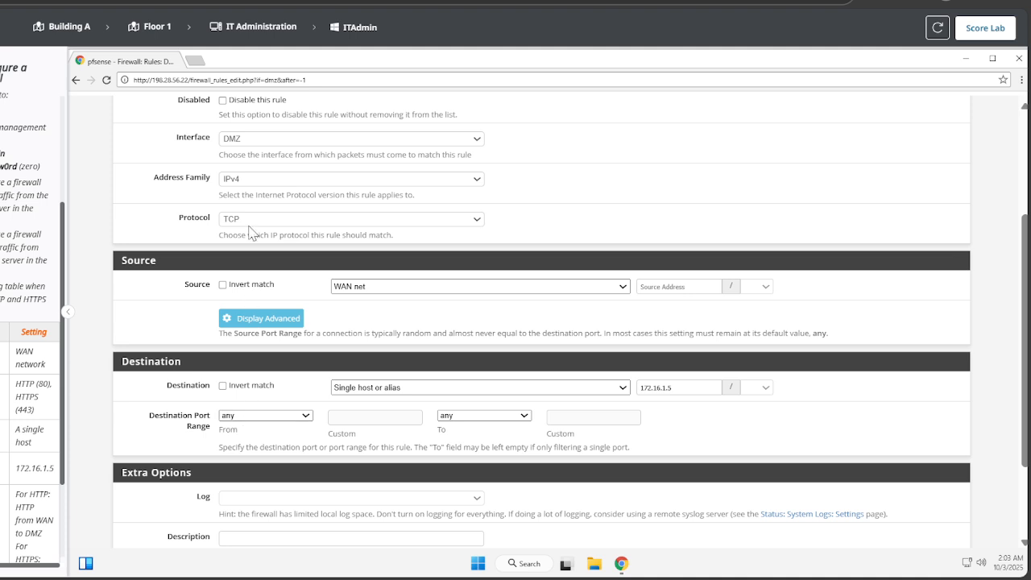
{"action": "left_click", "coordinate": [258, 165]}
Step: Enter 'HTTP from WAN to DMZ' as the rule description
{"action": "scroll", "coordinate": [511, 188], "scroll_direction": "down", "scroll_amount": 2}
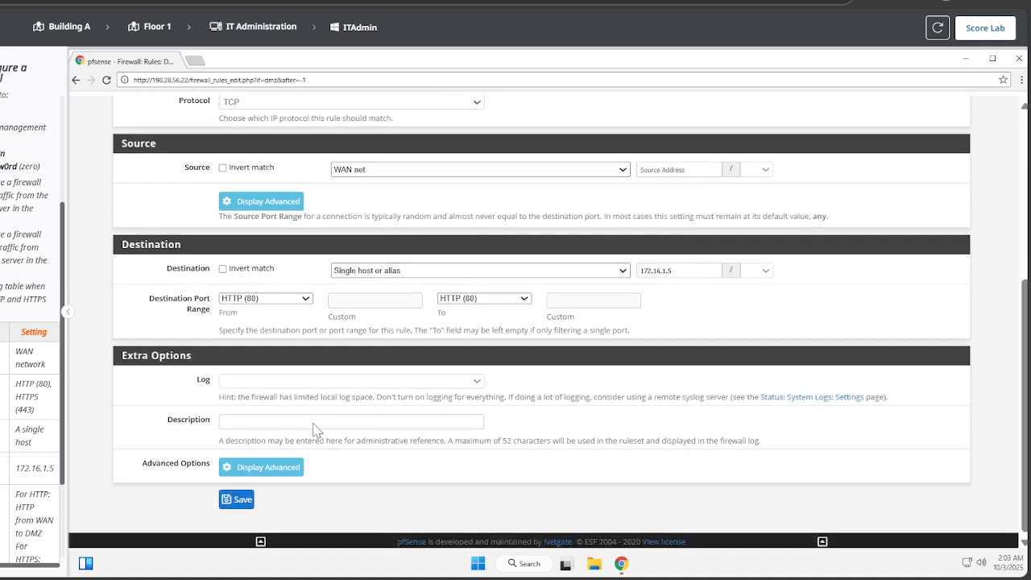
{"action": "left_click", "coordinate": [282, 420]}
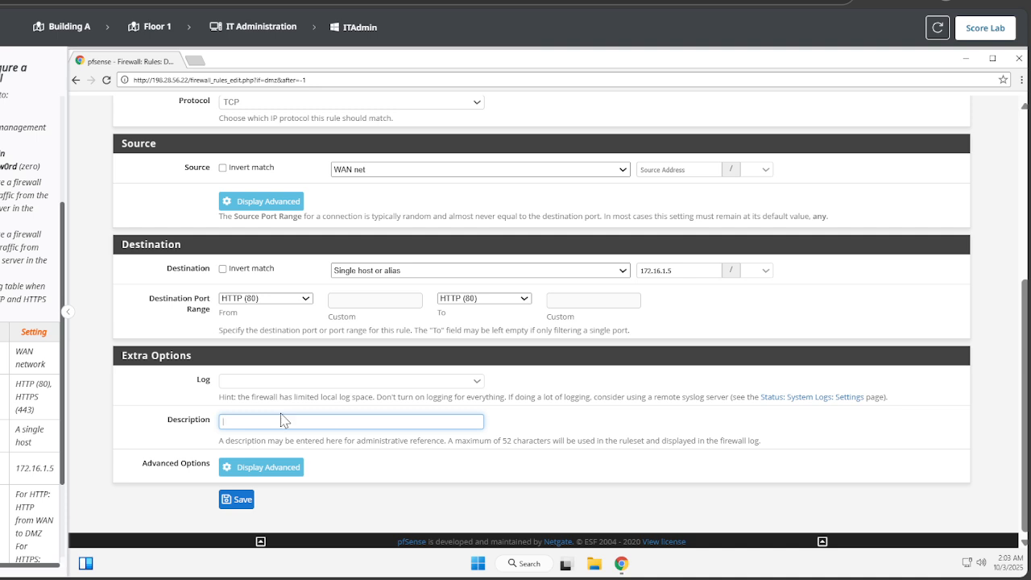
{"action": "type", "text": "HHTP FR"}
{"action": "key", "text": "BackSpace"}
{"action": "key", "text": "BackSpace"}
{"action": "key", "text": "BackSpace"}
{"action": "type", "text": "TTP from WAN to DMZ"}
{"action": "left_click", "coordinate": [236, 500]}
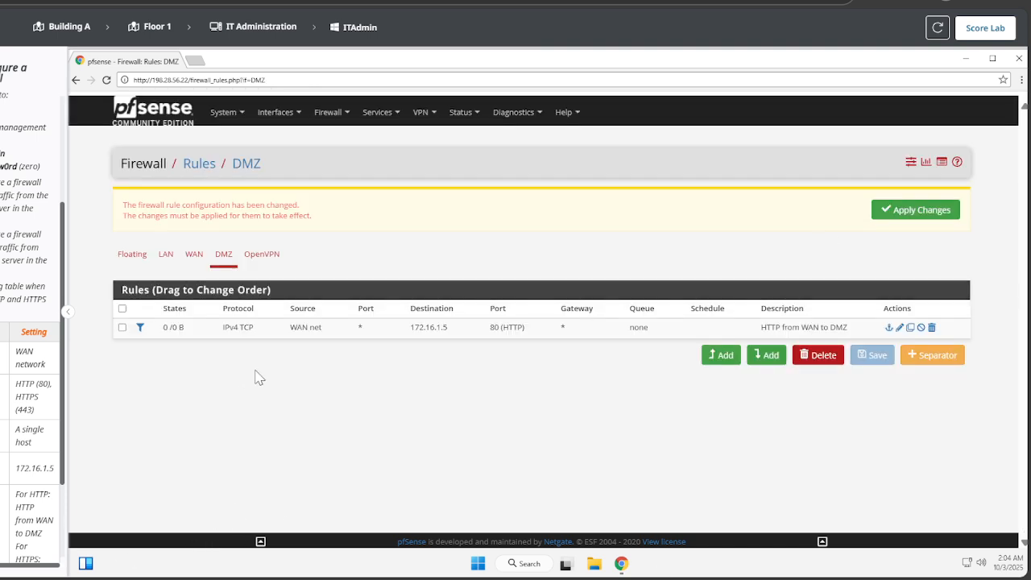
{"action": "left_click", "coordinate": [907, 208]}
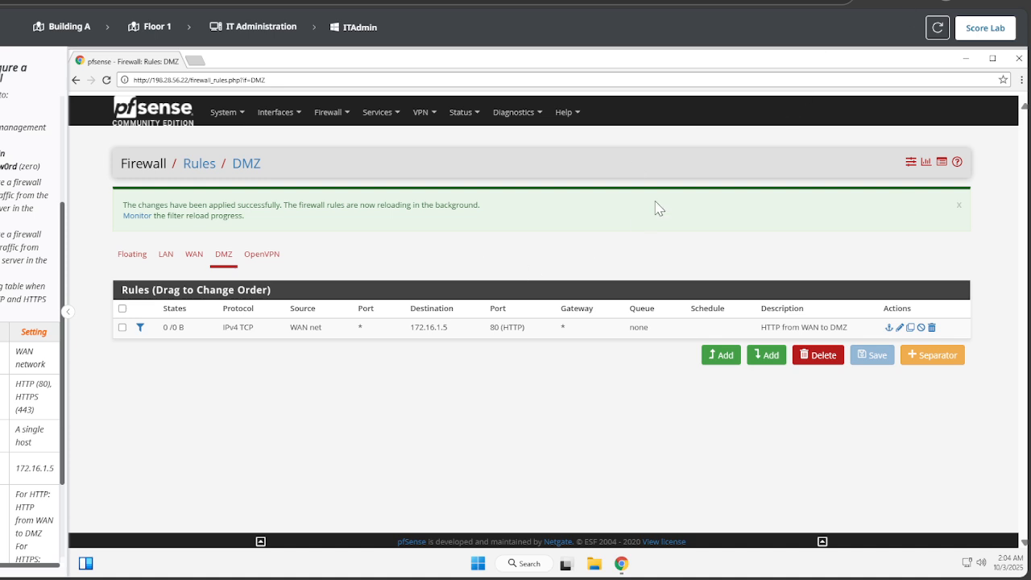
Step: Copy the HTTP rule as an HTTPS (443) rule described 'HTTPS from WAN to DMZ' and save it
{"action": "left_click", "coordinate": [911, 328]}
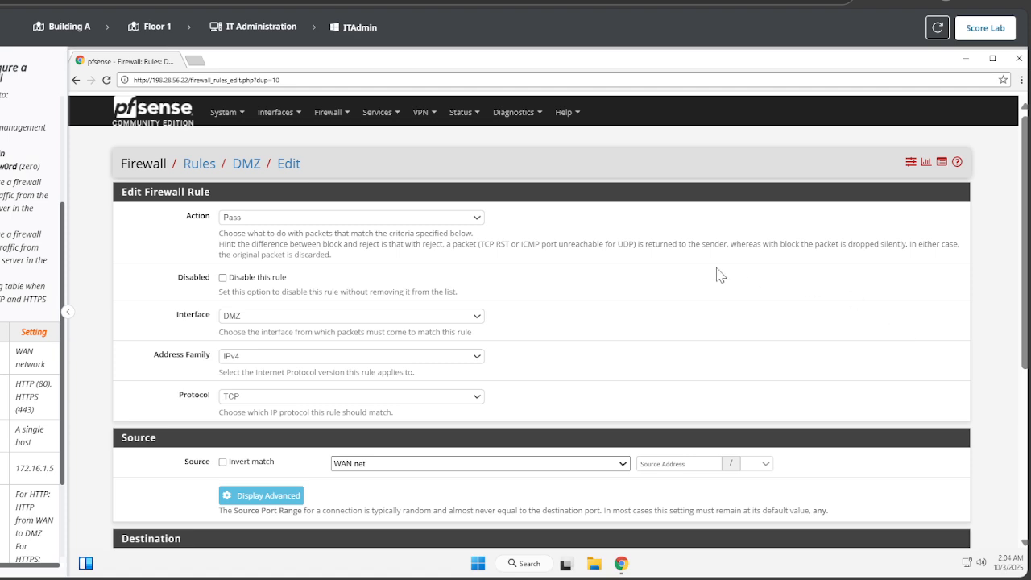
{"action": "scroll", "coordinate": [340, 416], "scroll_direction": "down", "scroll_amount": 3}
{"action": "scroll", "coordinate": [340, 416], "scroll_direction": "down", "scroll_amount": 1}
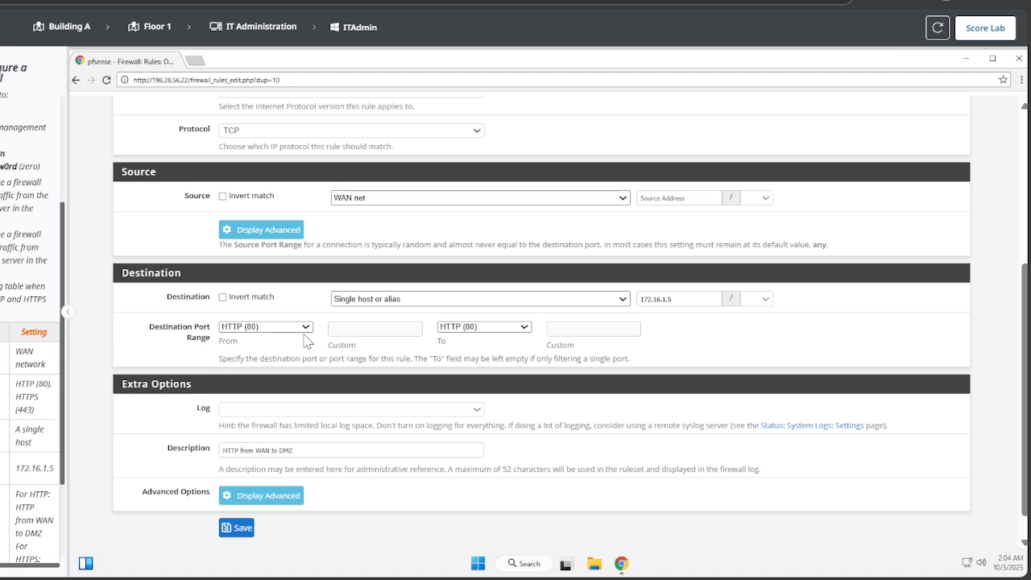
{"action": "left_click", "coordinate": [246, 134]}
{"action": "scroll", "coordinate": [439, 330], "scroll_direction": "down", "scroll_amount": 1}
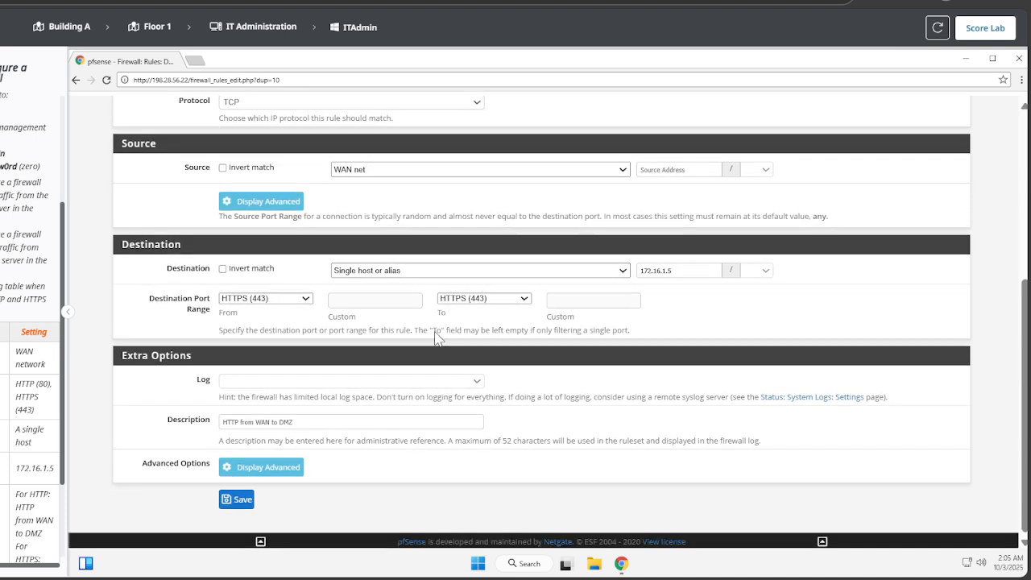
{"action": "left_click", "coordinate": [240, 427]}
{"action": "type", "text": "S"}
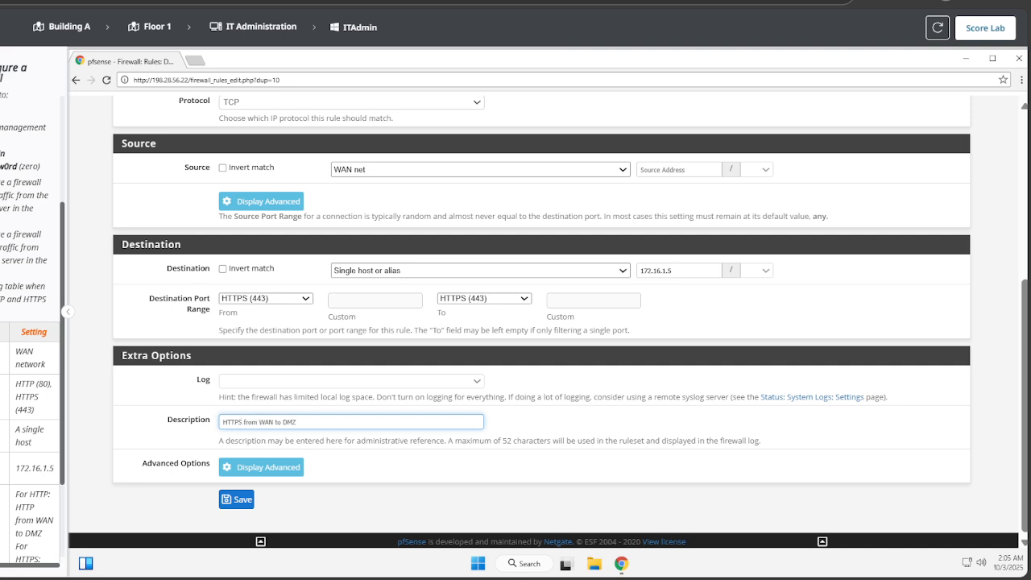
{"action": "left_click", "coordinate": [240, 501]}
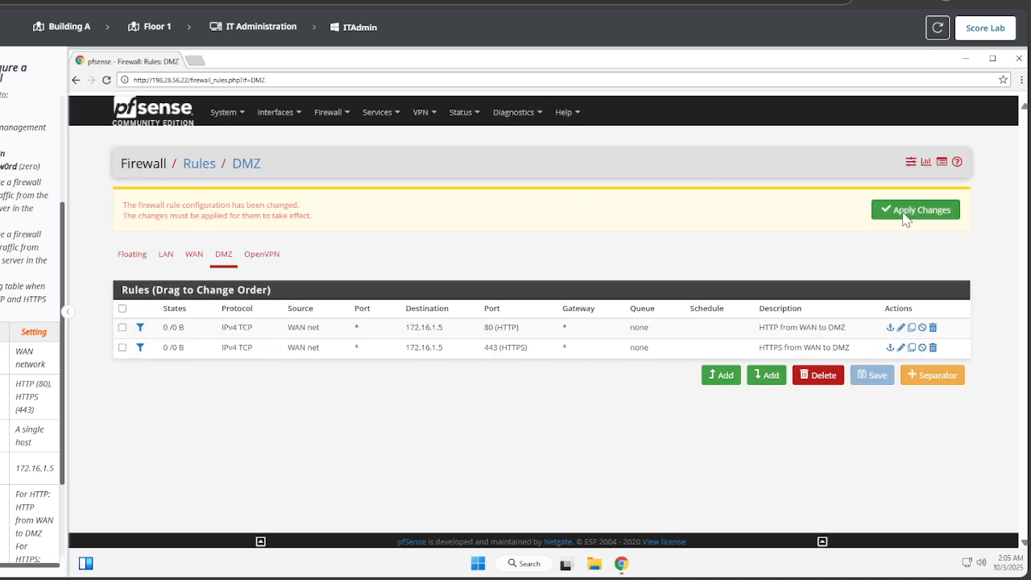
Step: Apply the pending DMZ changes so the HTTP and HTTPS rules take effect
{"action": "left_click", "coordinate": [902, 211]}
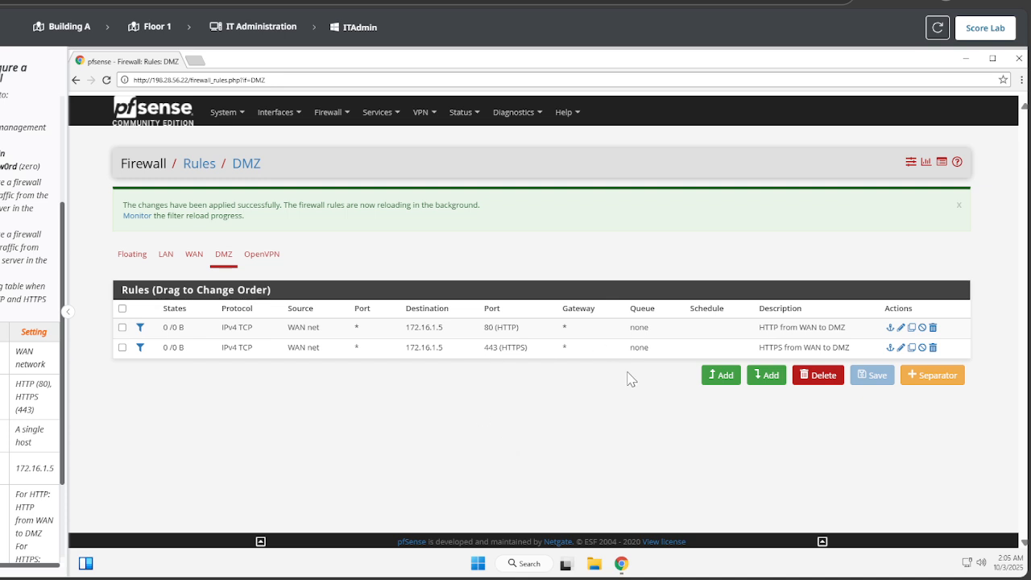
Step: Add a top DMZ rule with protocol Any, source LAN net and destination DMZ net
{"action": "left_click", "coordinate": [738, 376]}
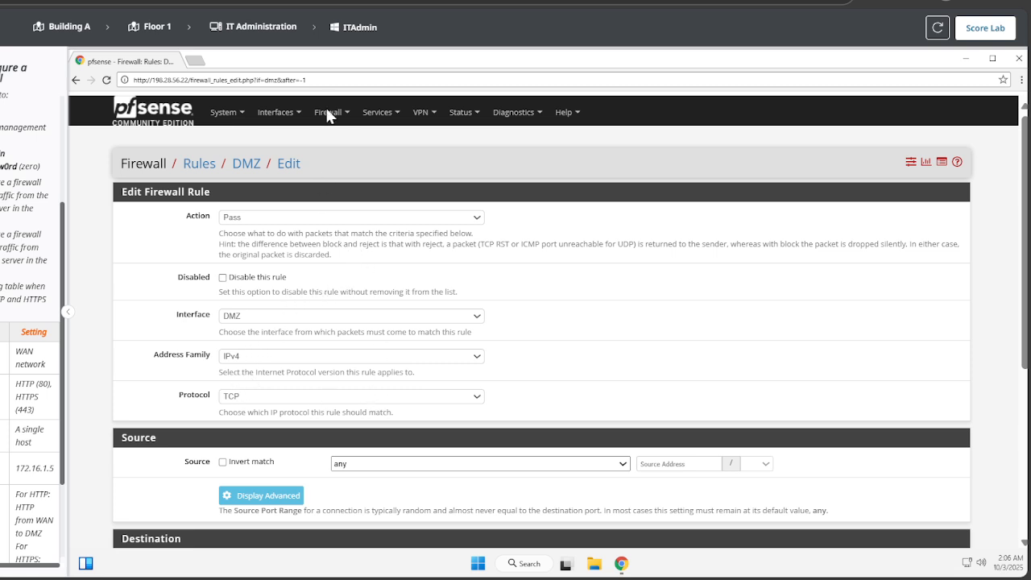
{"action": "left_click", "coordinate": [286, 62]}
{"action": "scroll", "coordinate": [382, 327], "scroll_direction": "down", "scroll_amount": 1}
{"action": "scroll", "coordinate": [382, 326], "scroll_direction": "down", "scroll_amount": 2}
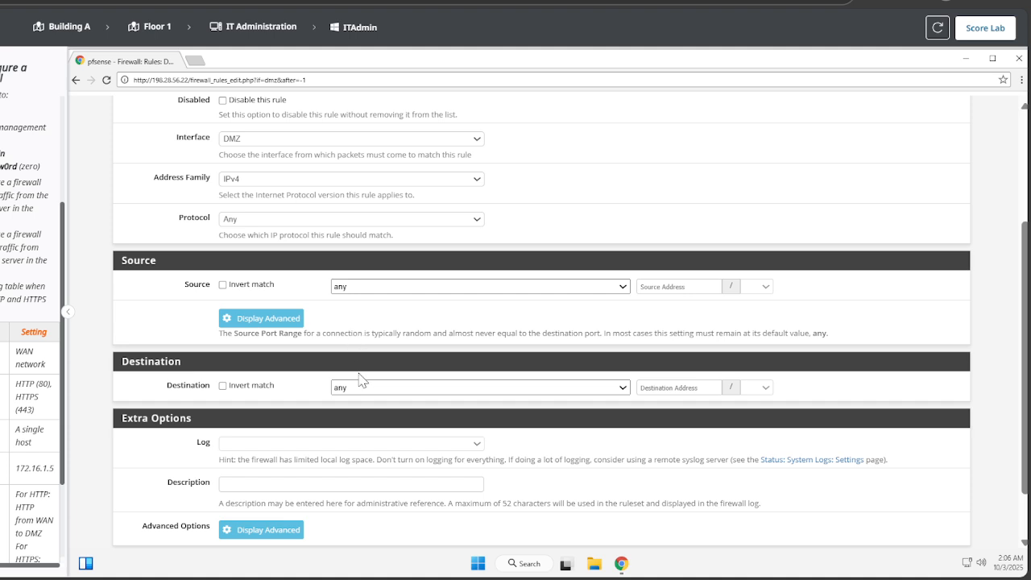
{"action": "left_click", "coordinate": [368, 432]}
{"action": "scroll", "coordinate": [282, 323], "scroll_direction": "down", "scroll_amount": 2}
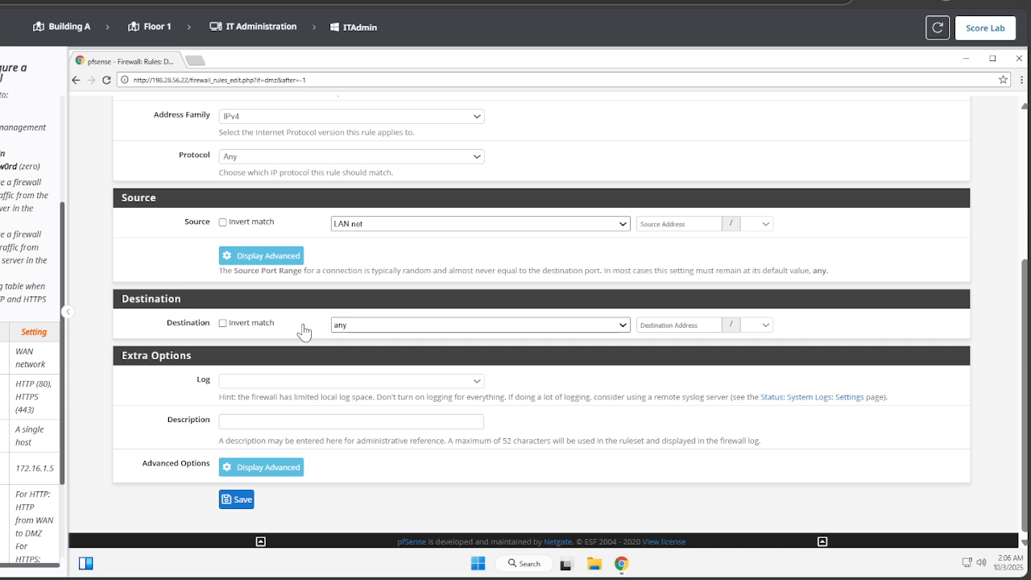
{"action": "left_click", "coordinate": [375, 326]}
{"action": "left_click", "coordinate": [368, 272]}
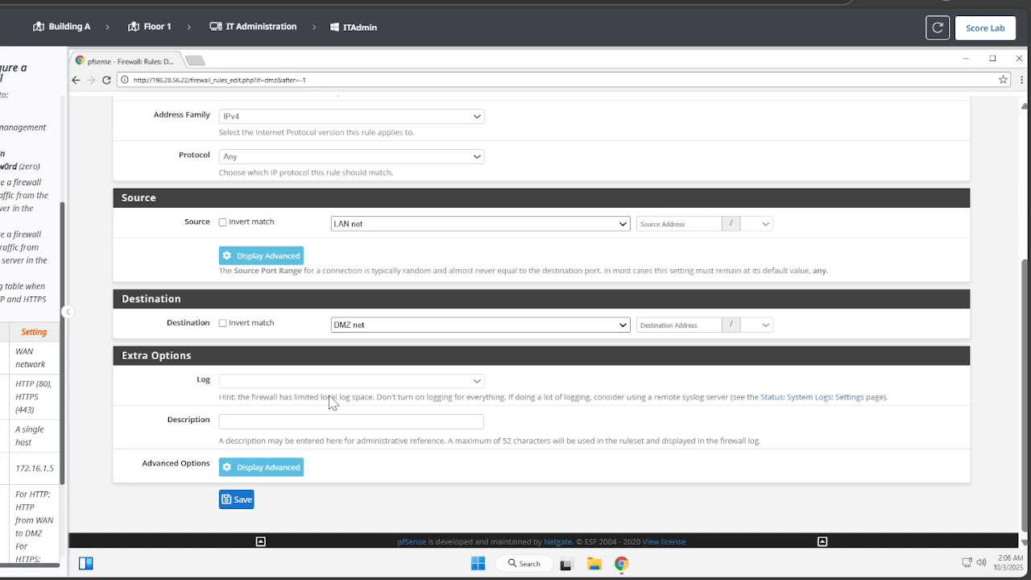
Step: Describe the rule as 'LAN to DMZ any' and save it
{"action": "left_click", "coordinate": [282, 420]}
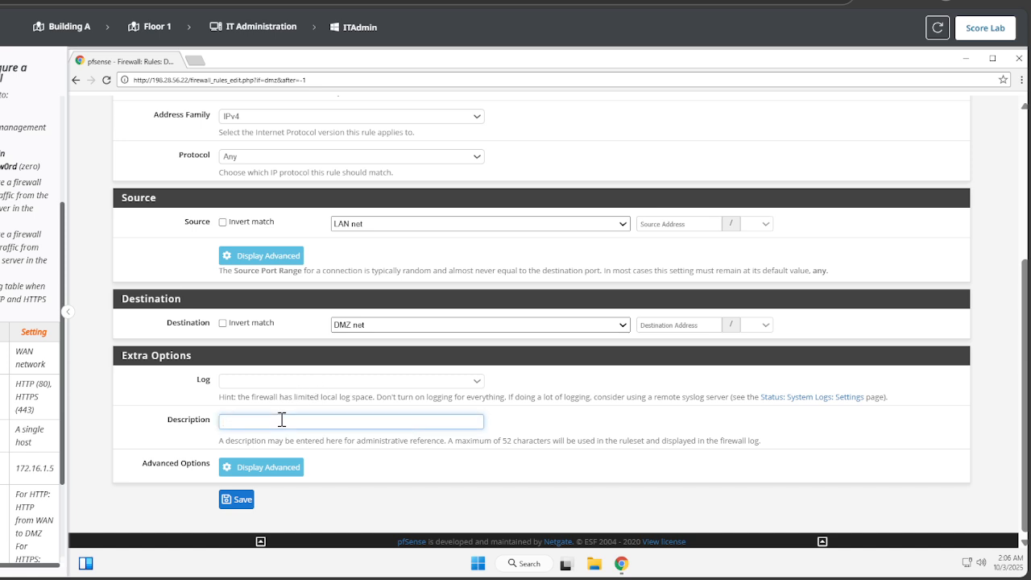
{"action": "type", "text": "LAN to DMZ any"}
{"action": "left_click", "coordinate": [238, 499]}
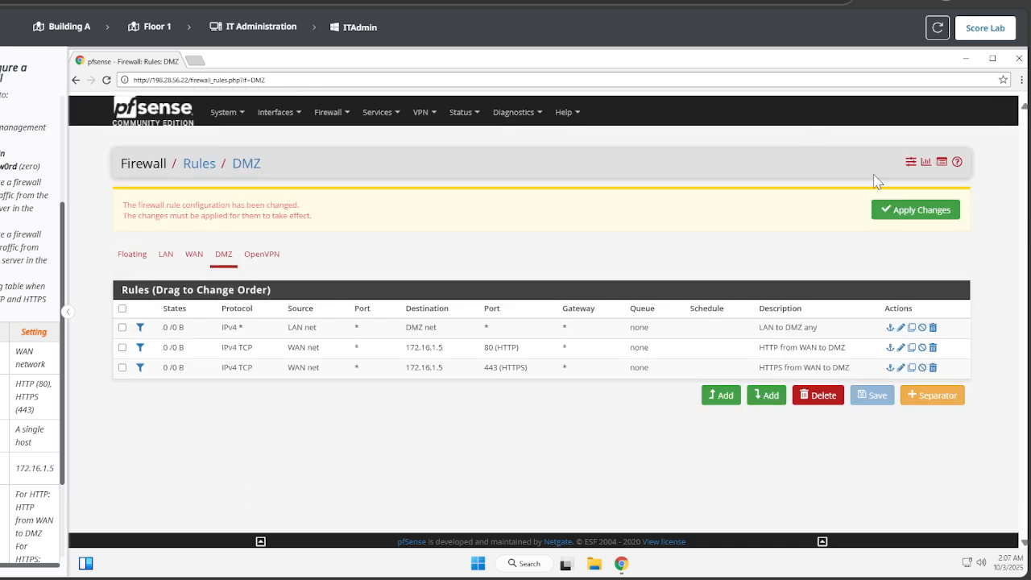
Step: Apply the pending change to activate the LAN to DMZ any rule
{"action": "left_click", "coordinate": [911, 214]}
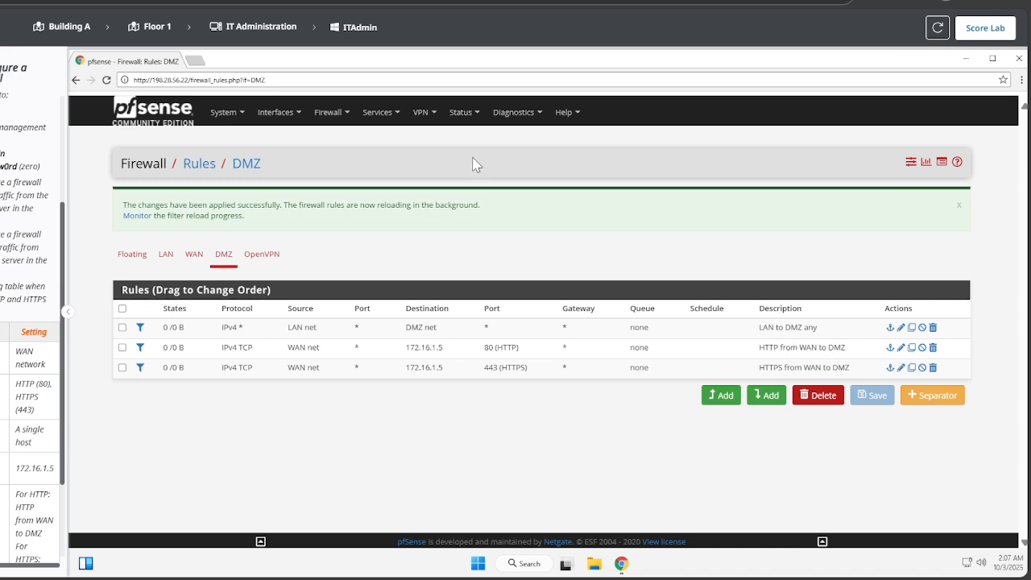
Step: Open the Score Lab submission dialog for the finished lab
{"action": "left_click", "coordinate": [986, 28]}
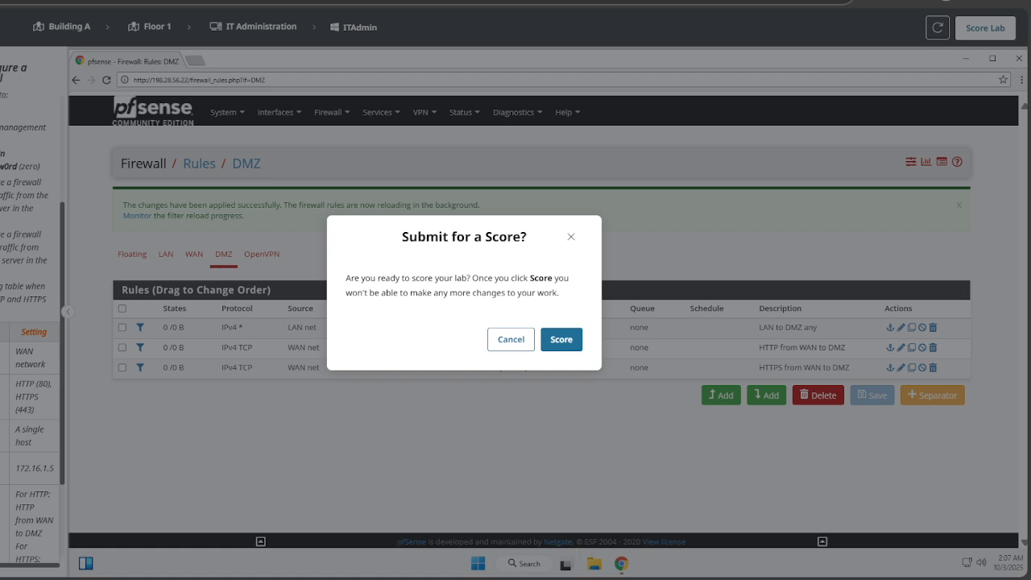